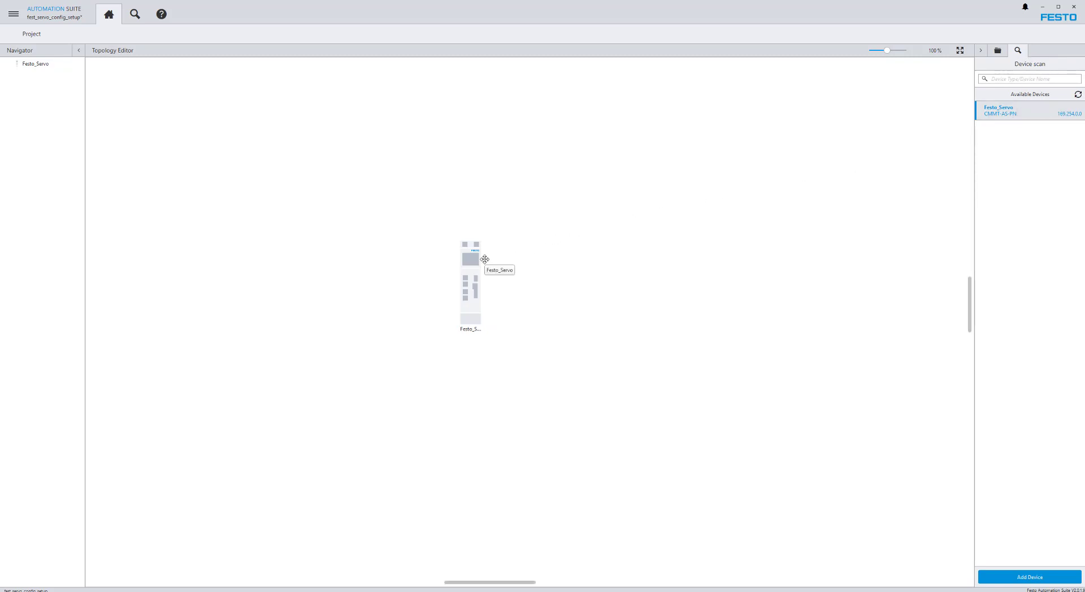
# Open the Festo_Servo device and inspect the selectable gears and the servo drive entry in its drive configuration
pyautogui.click(485, 258)
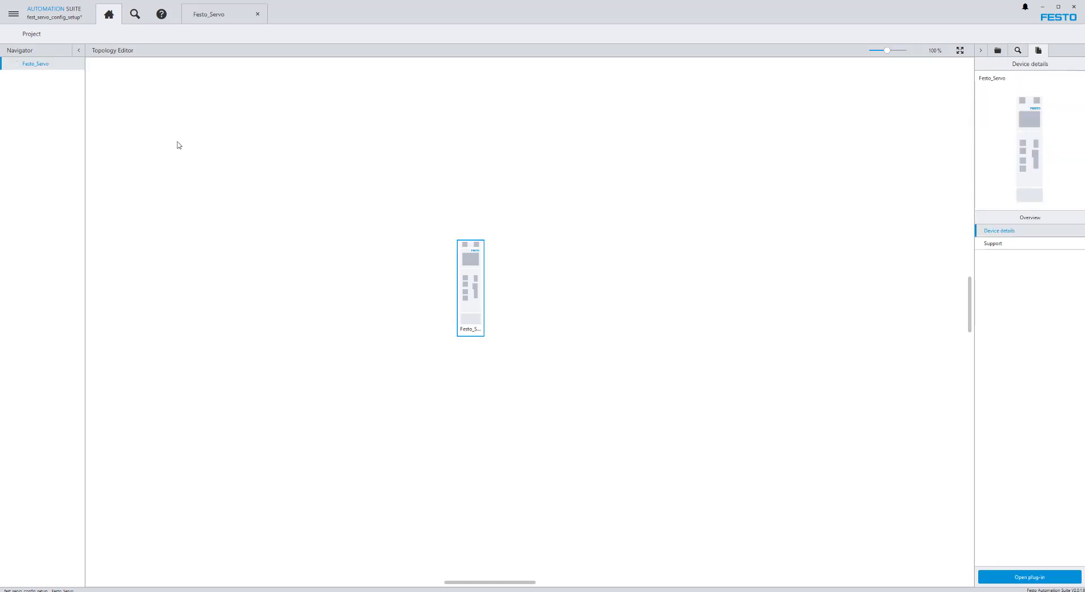
pyautogui.doubleClick(38, 64)
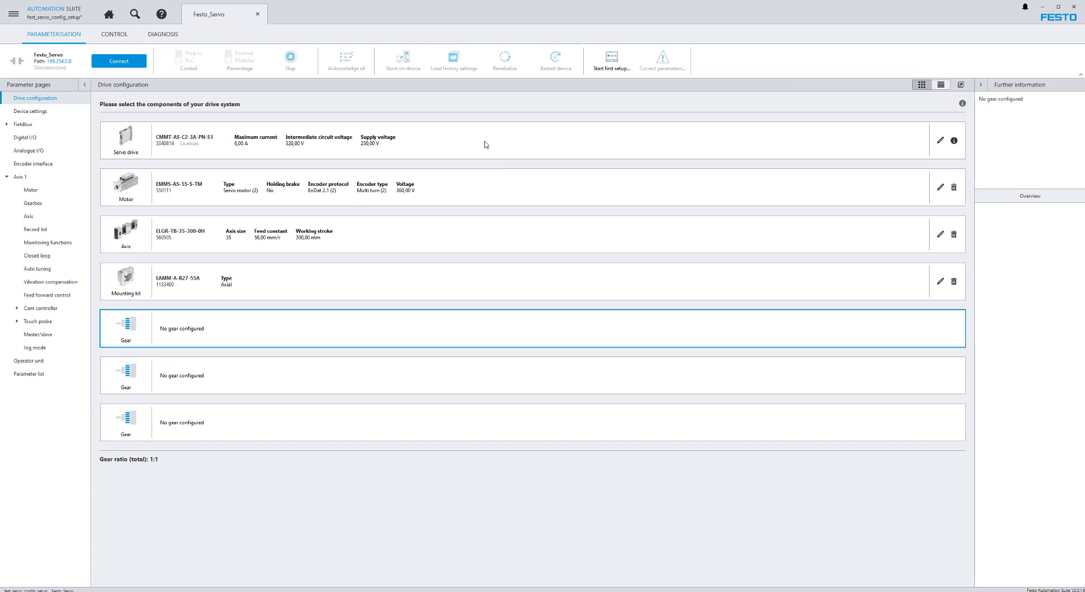
pyautogui.click(132, 325)
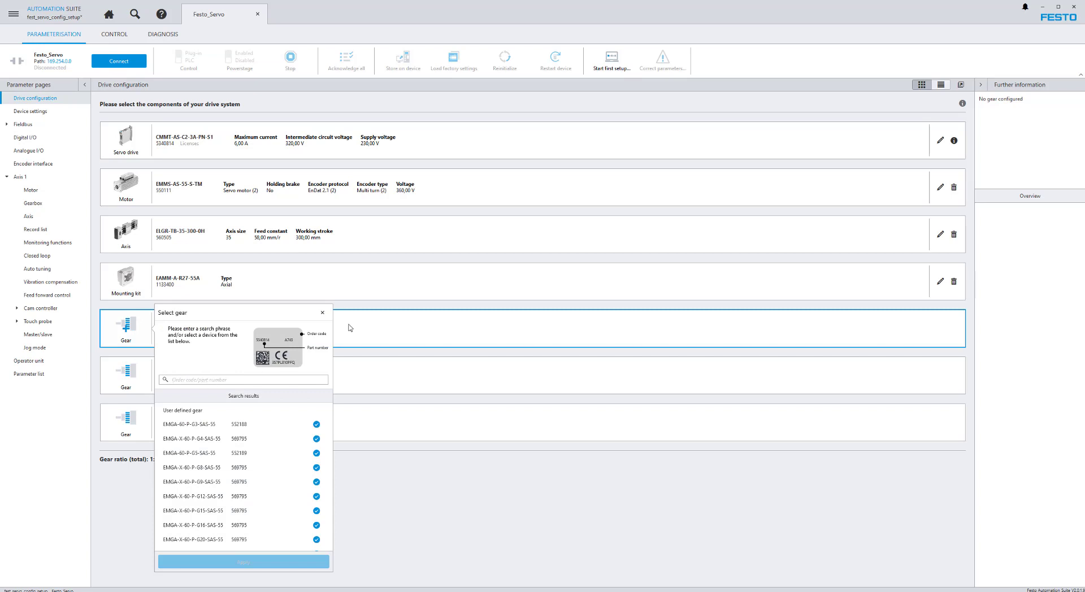
pyautogui.click(403, 277)
pyautogui.click(491, 157)
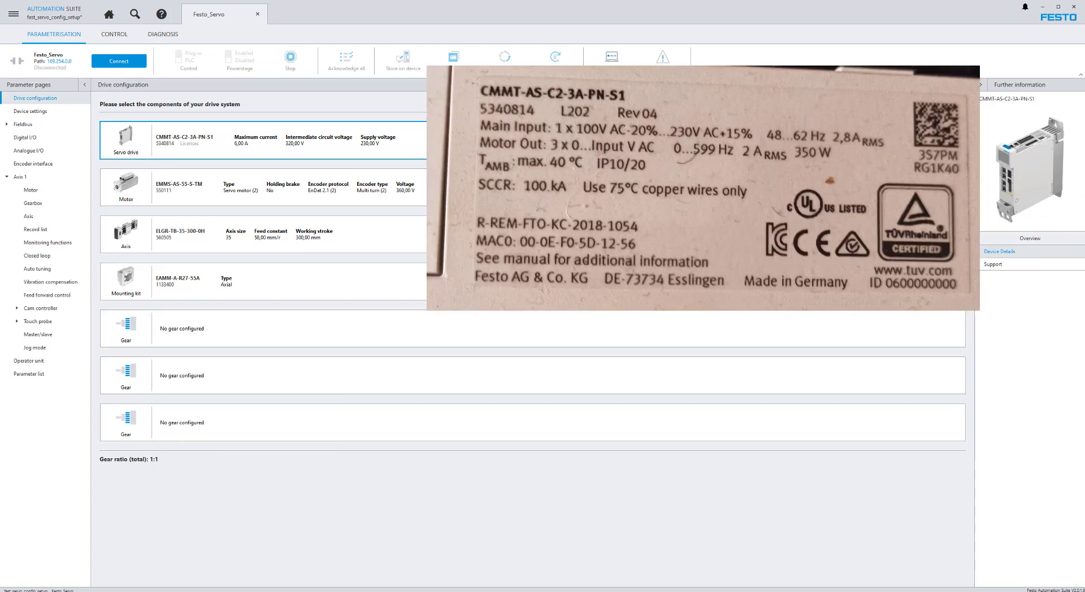
# Review the configured motor's parameters and the list of selectable motors, as well as the axis component
pyautogui.click(491, 187)
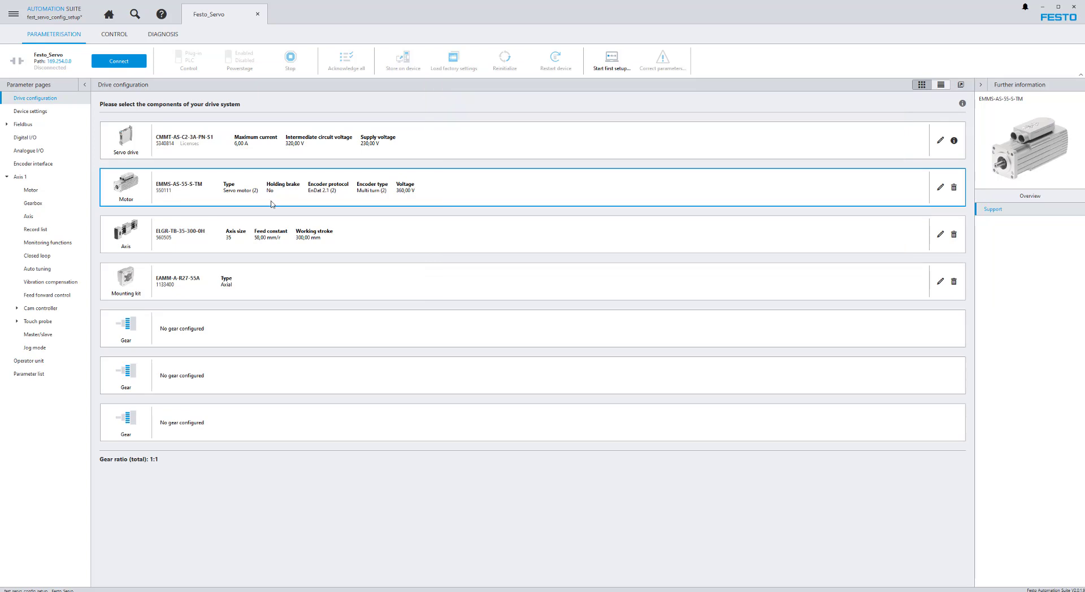
pyautogui.click(941, 188)
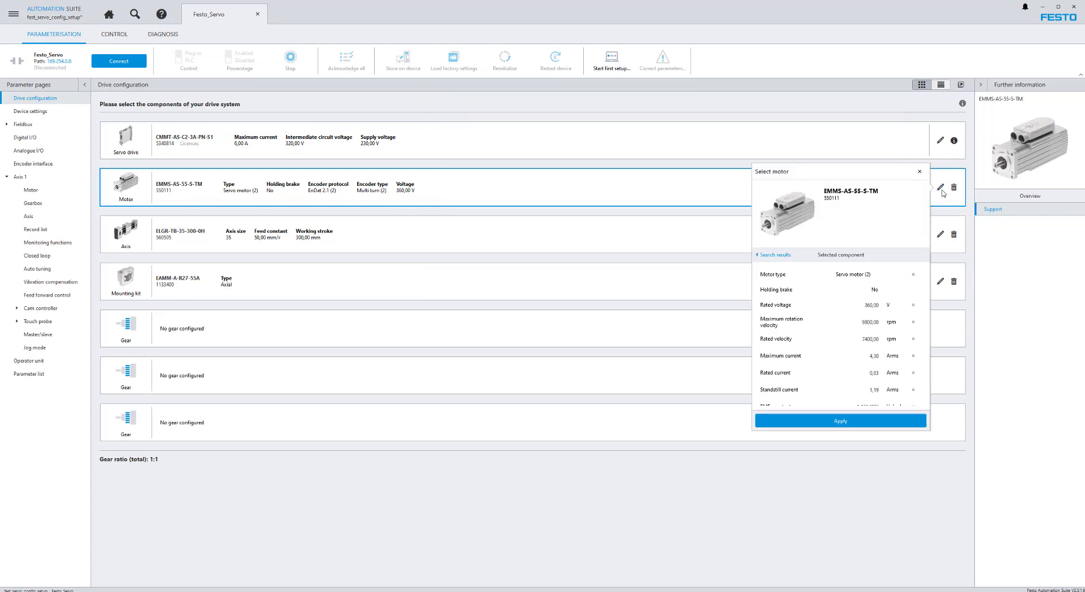
pyautogui.scroll(-5, 892, 351)
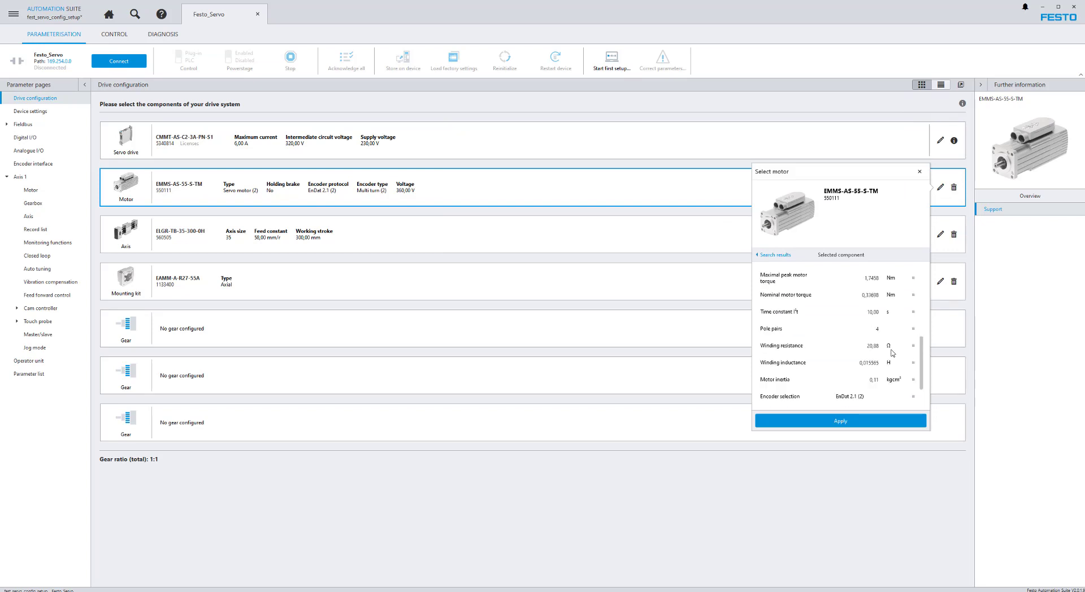
pyautogui.scroll(-2, 891, 352)
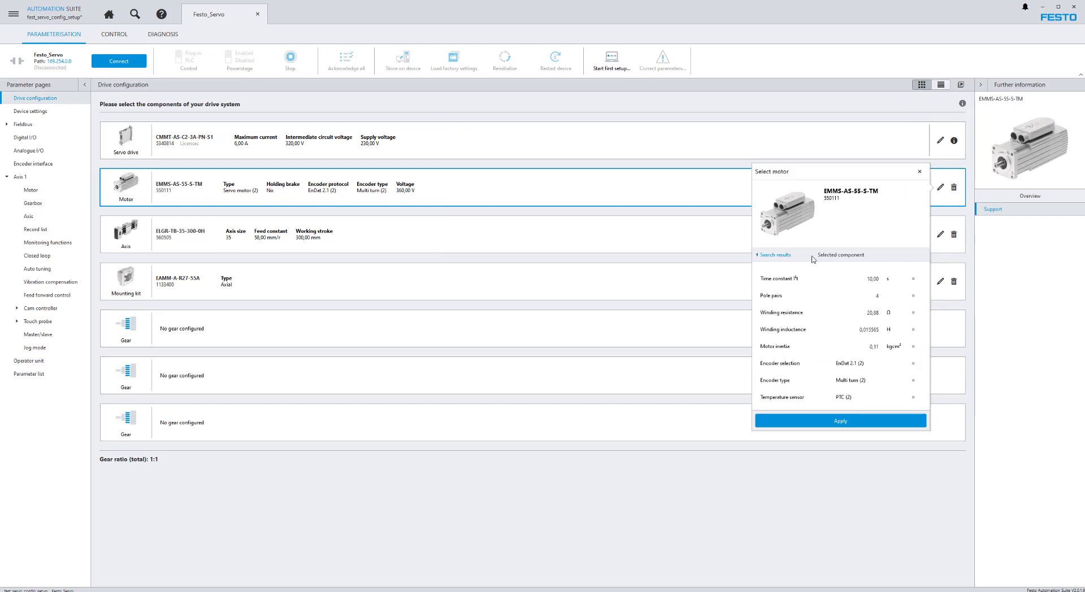
pyautogui.click(776, 255)
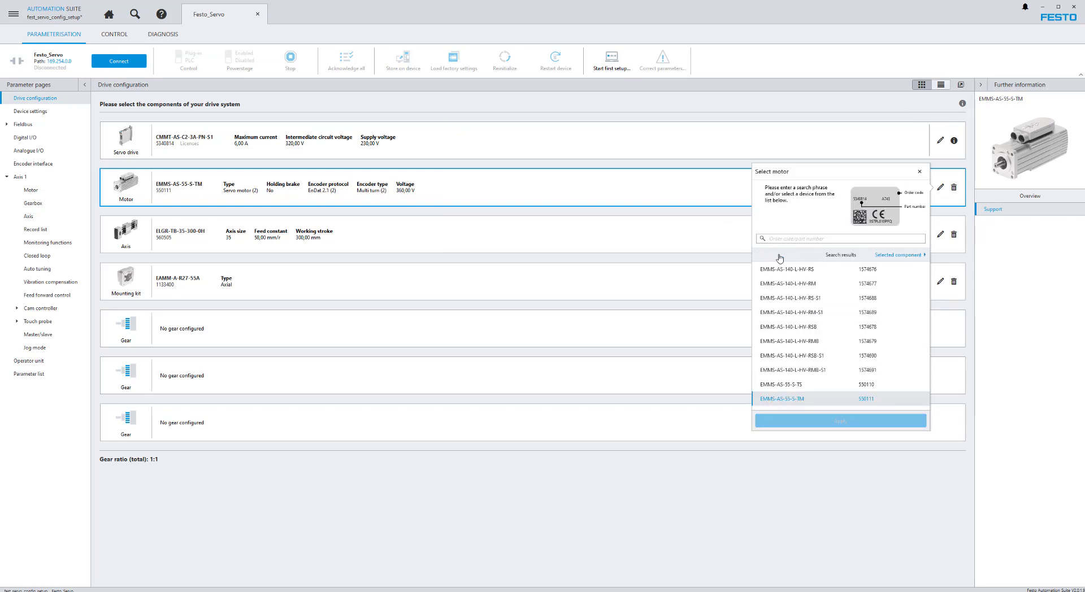
pyautogui.click(811, 241)
pyautogui.click(605, 232)
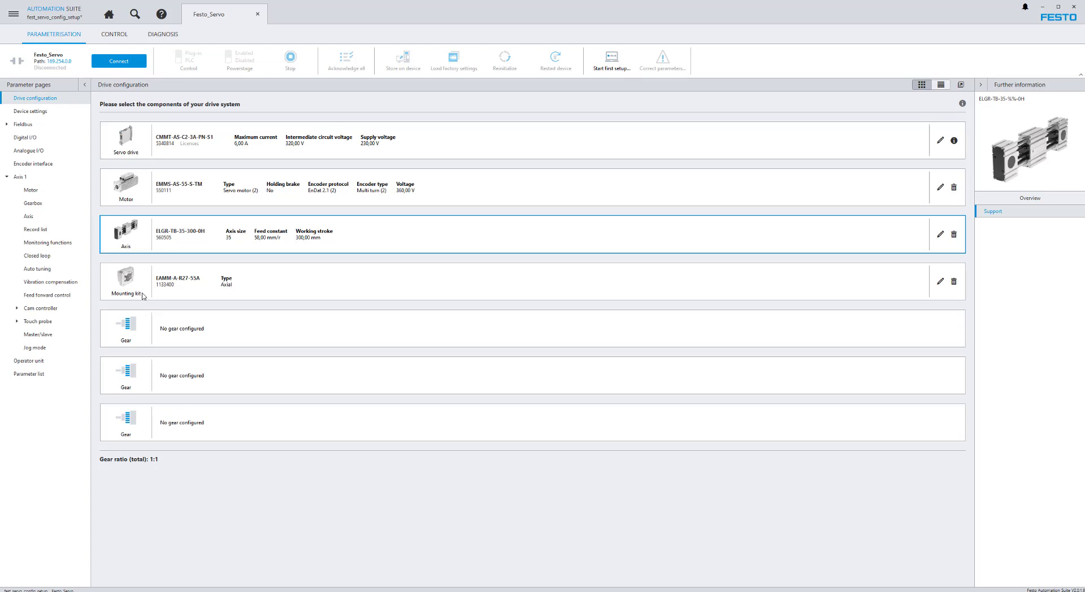
# Examine the activation options for enabling the servo drive in the device settings
pyautogui.click(54, 115)
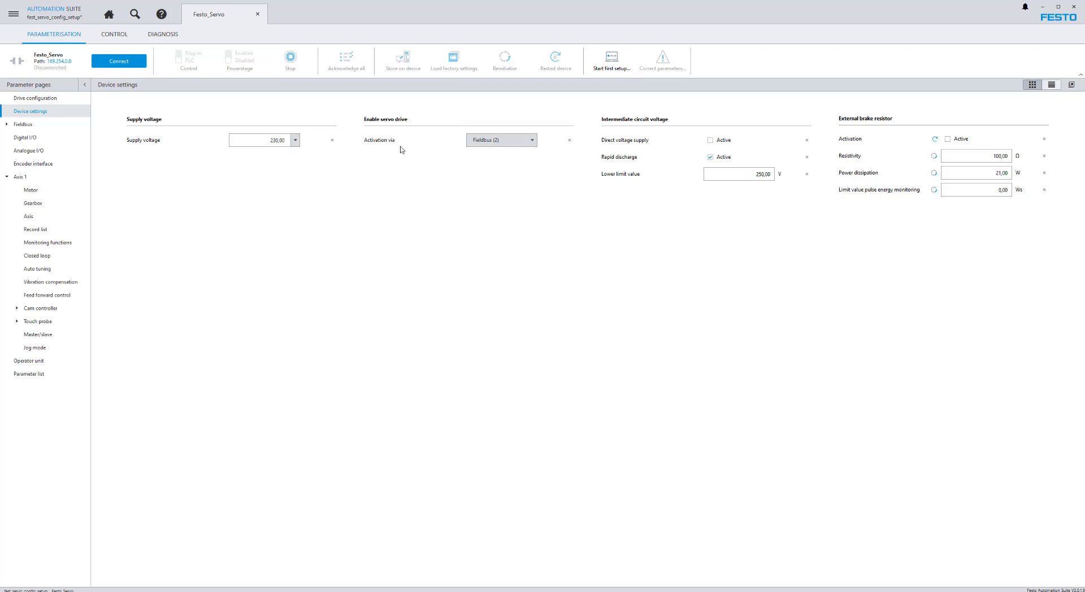
pyautogui.click(512, 143)
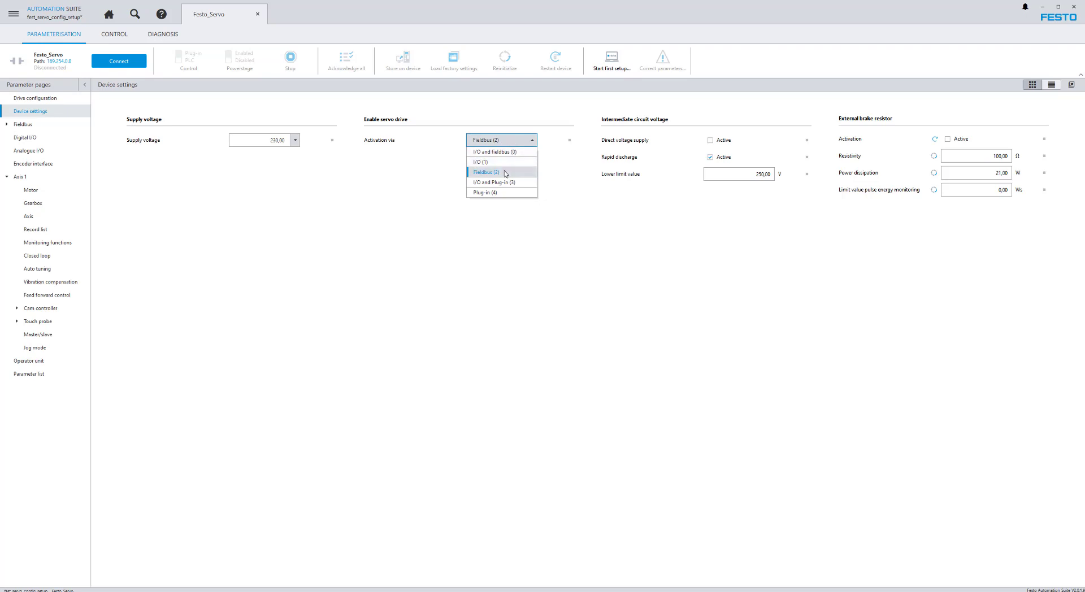
pyautogui.click(569, 209)
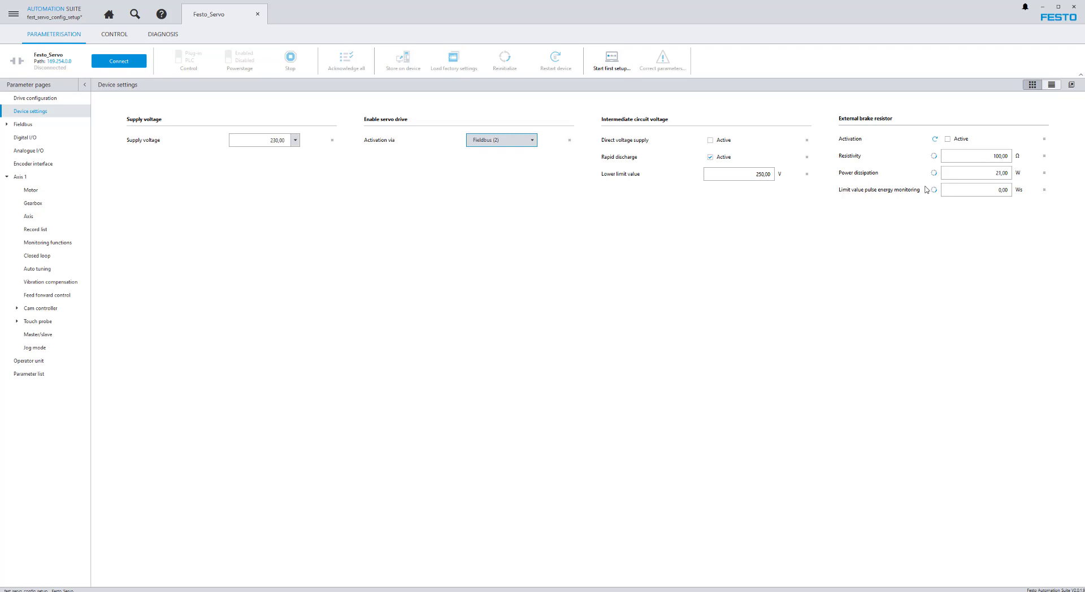
# Look through the digital I/O and encoder interface parameters
pyautogui.click(35, 139)
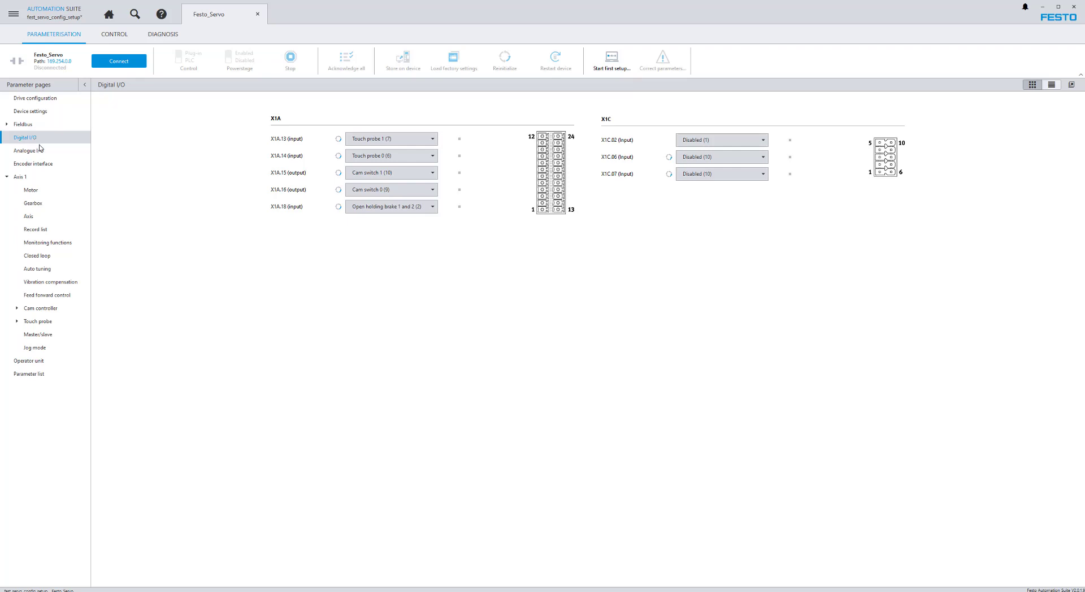
pyautogui.click(44, 151)
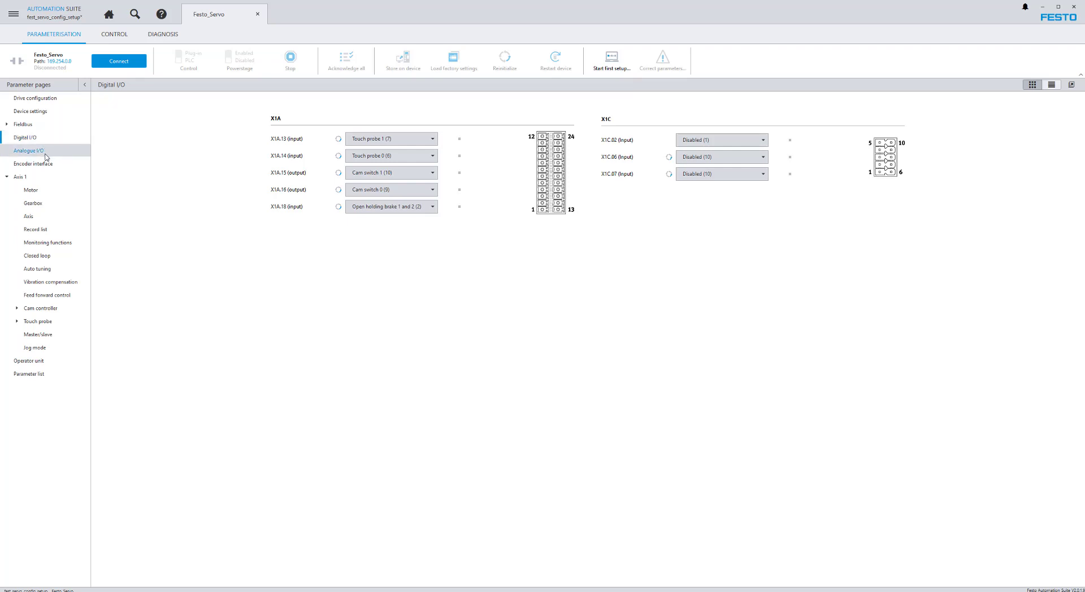
pyautogui.click(49, 164)
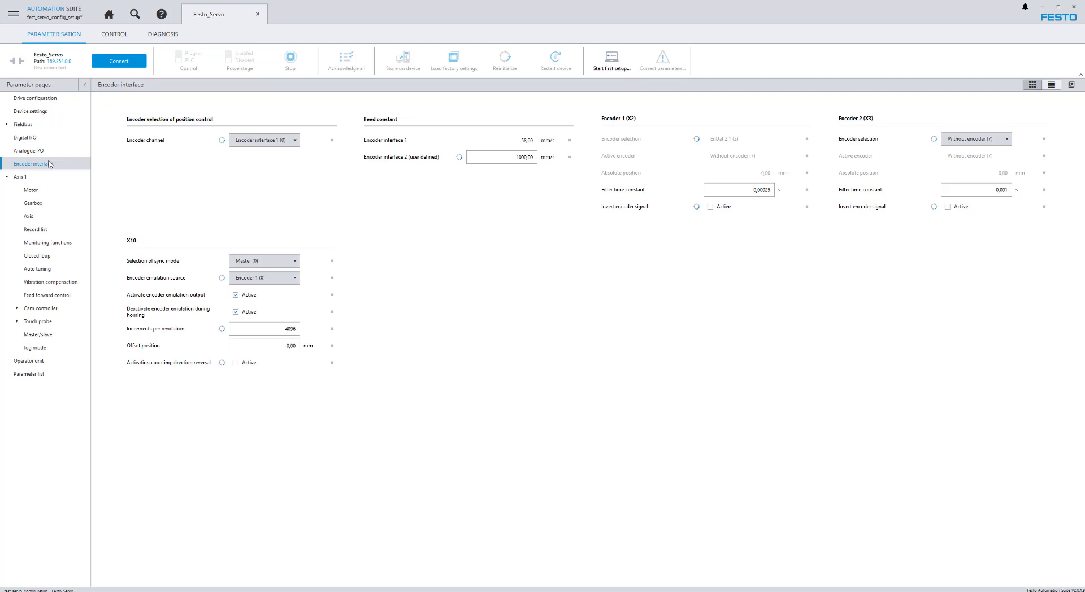
# Review the Axis 1 motor and gearbox parameters and the homing methods available for the axis
pyautogui.click(43, 99)
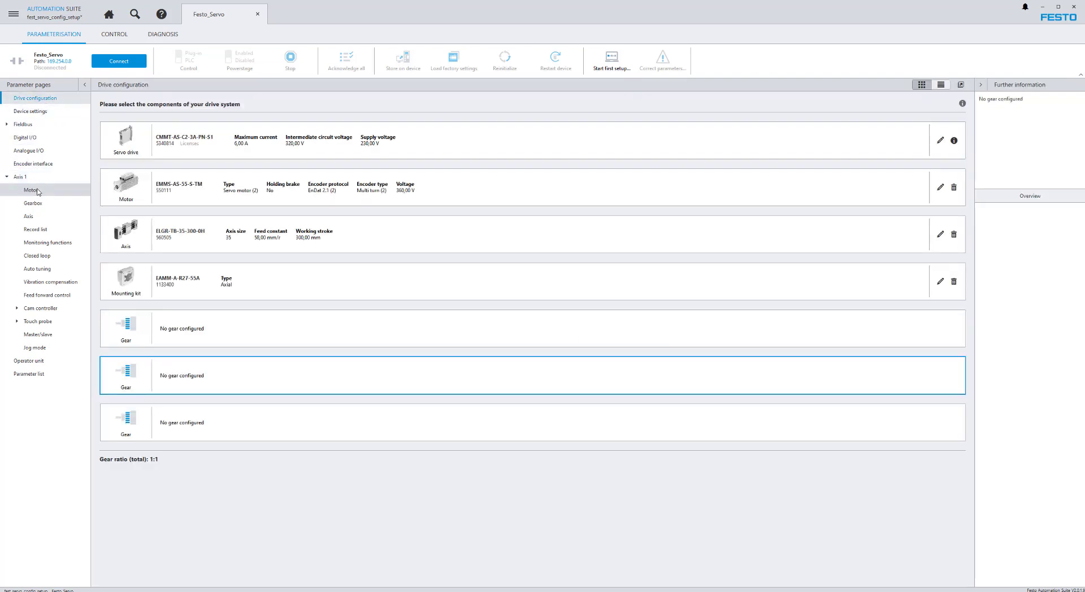
pyautogui.click(35, 191)
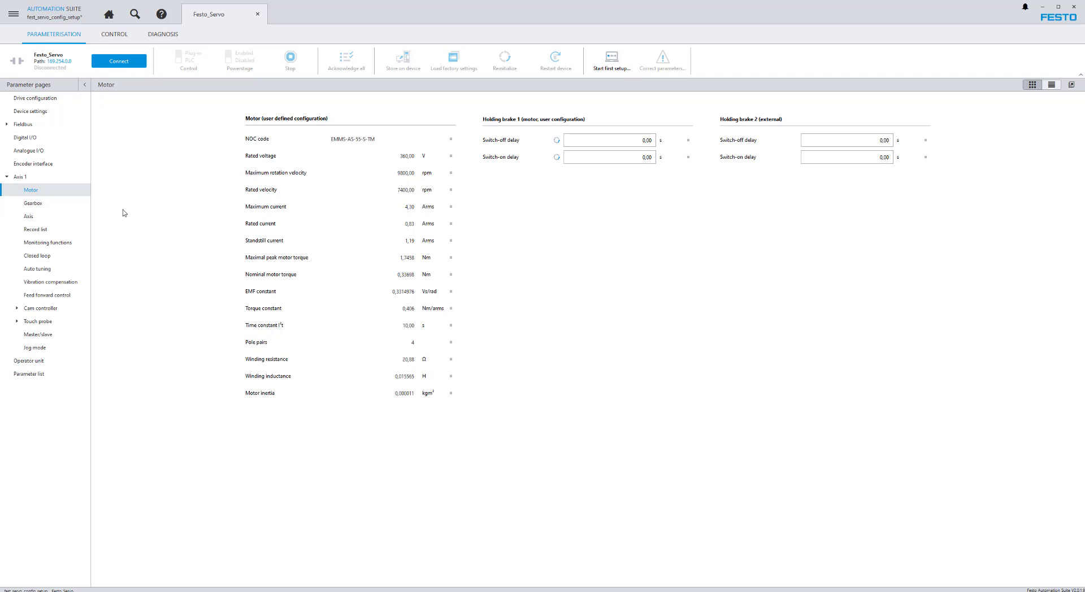
pyautogui.click(57, 205)
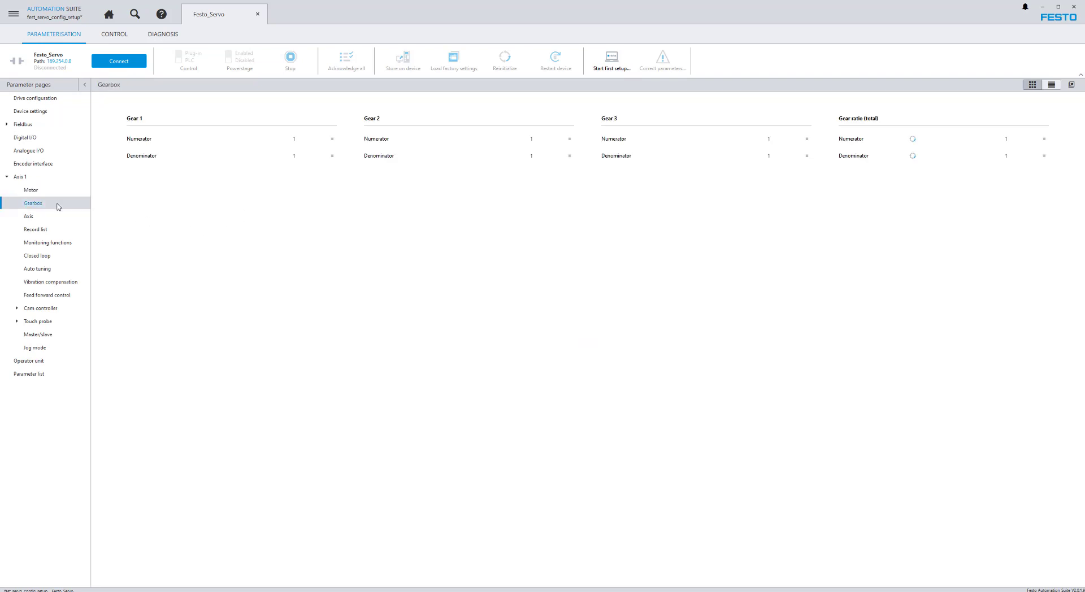
pyautogui.click(50, 220)
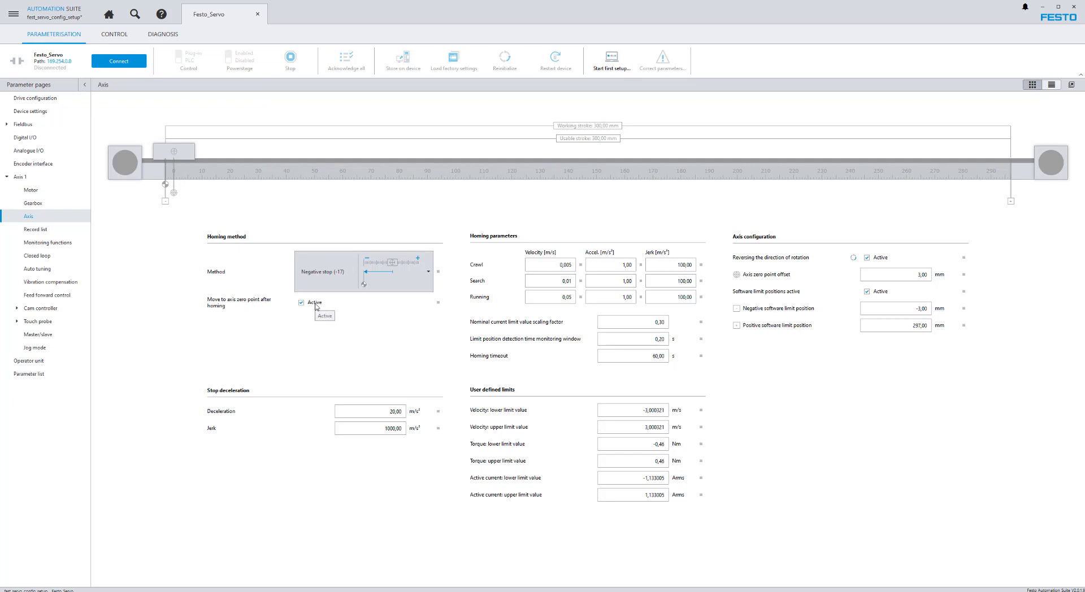
pyautogui.click(336, 277)
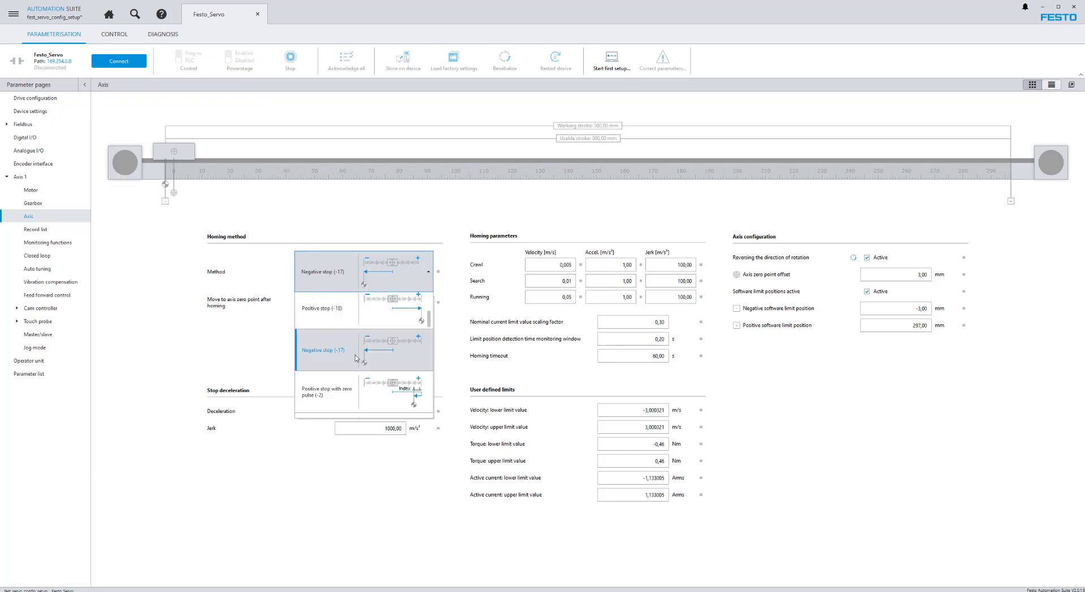
pyautogui.click(243, 342)
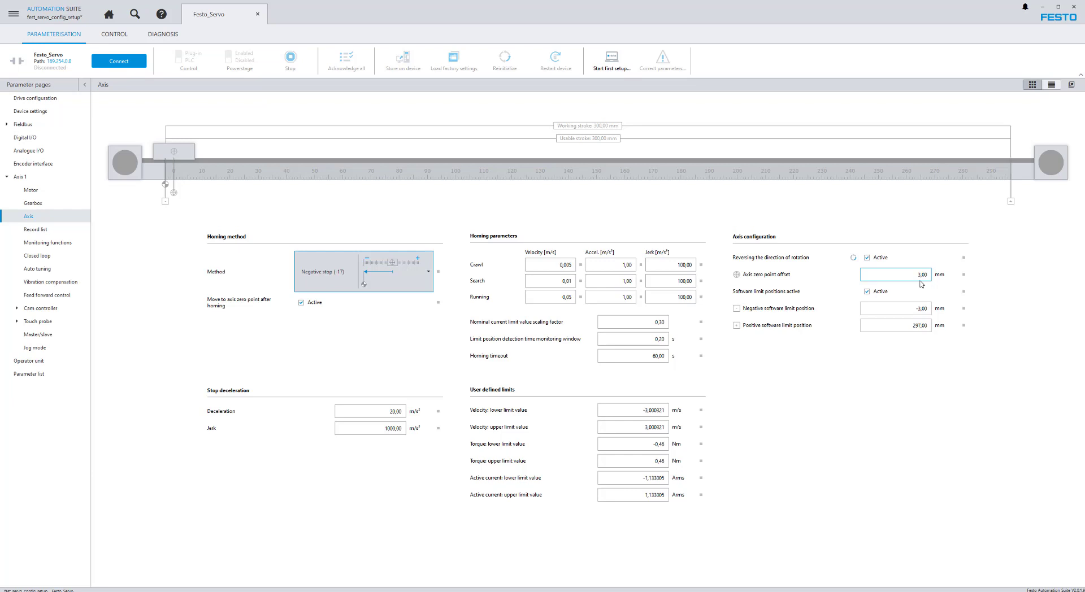
# Connect to the servo drive and enable its powerstage under plug-in control
pyautogui.click(120, 61)
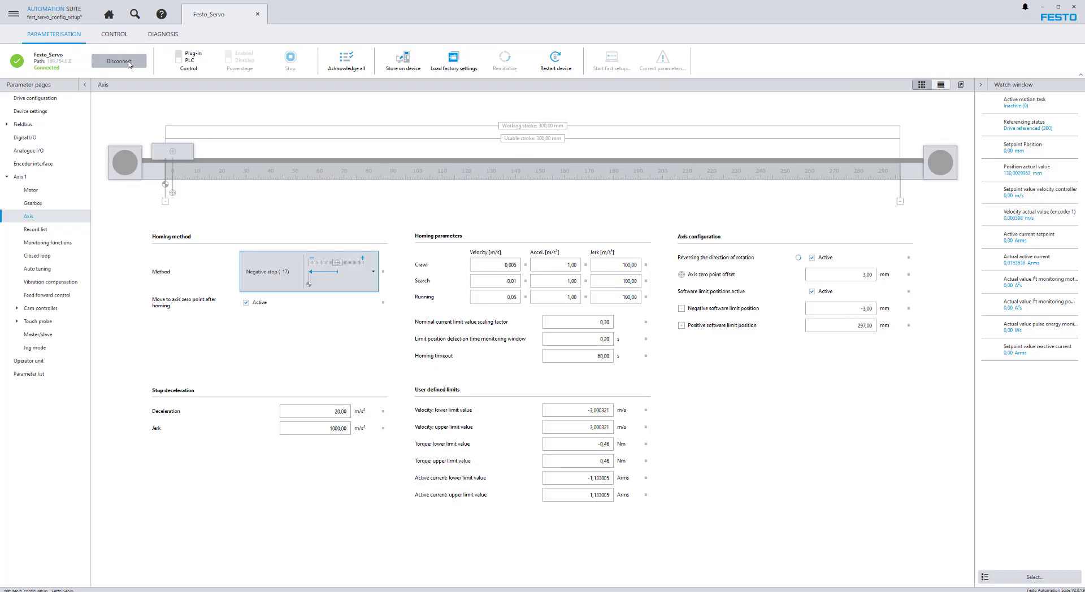
pyautogui.click(196, 71)
pyautogui.click(607, 326)
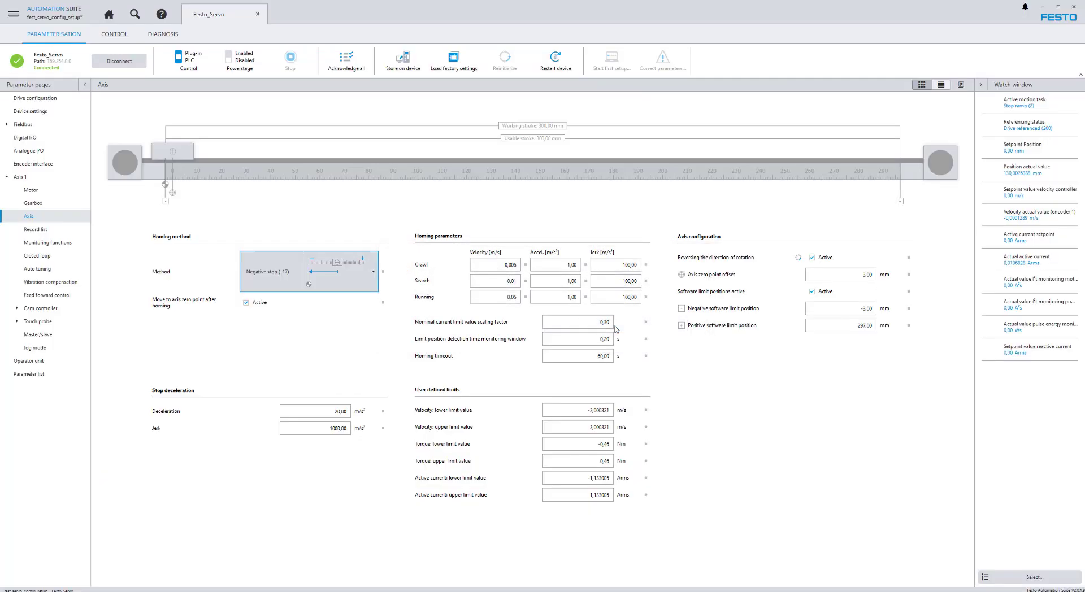
pyautogui.click(243, 65)
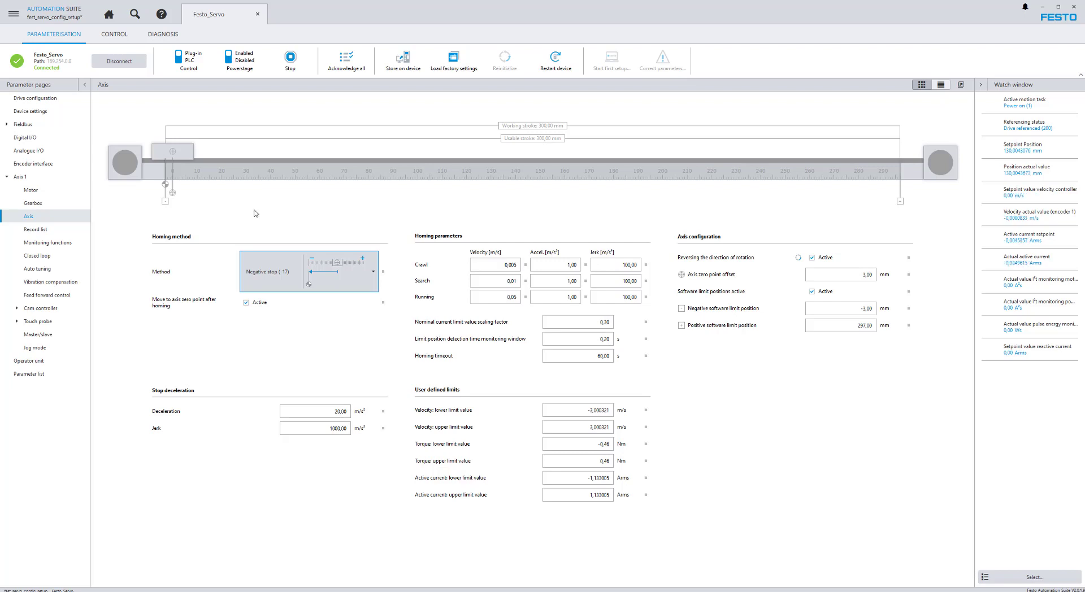
# Home the axis with the Negative stop (-17) method and save the zero point offset
pyautogui.click(125, 35)
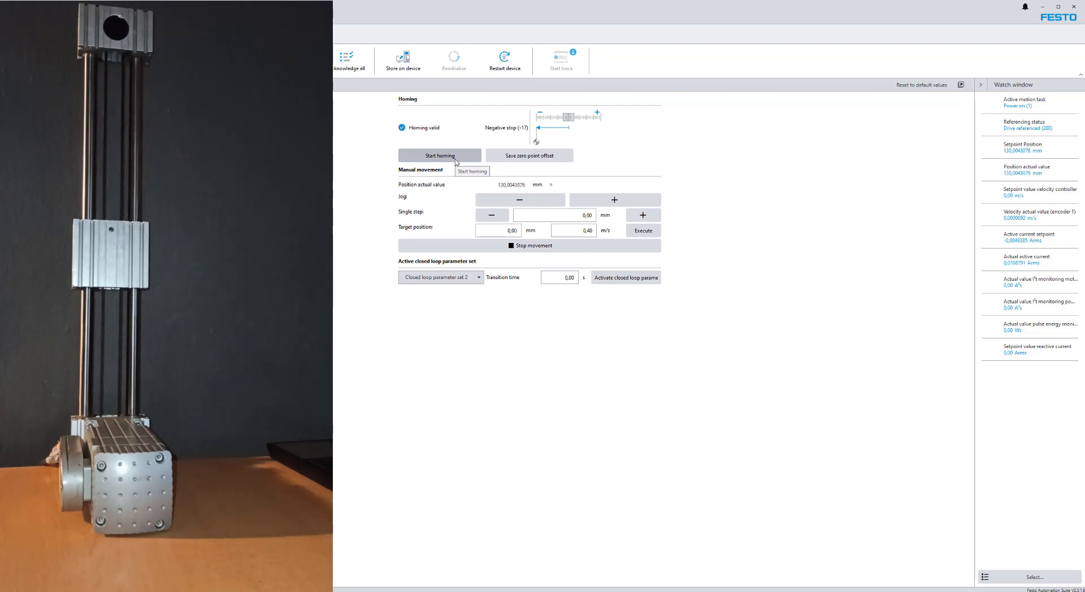
pyautogui.click(456, 160)
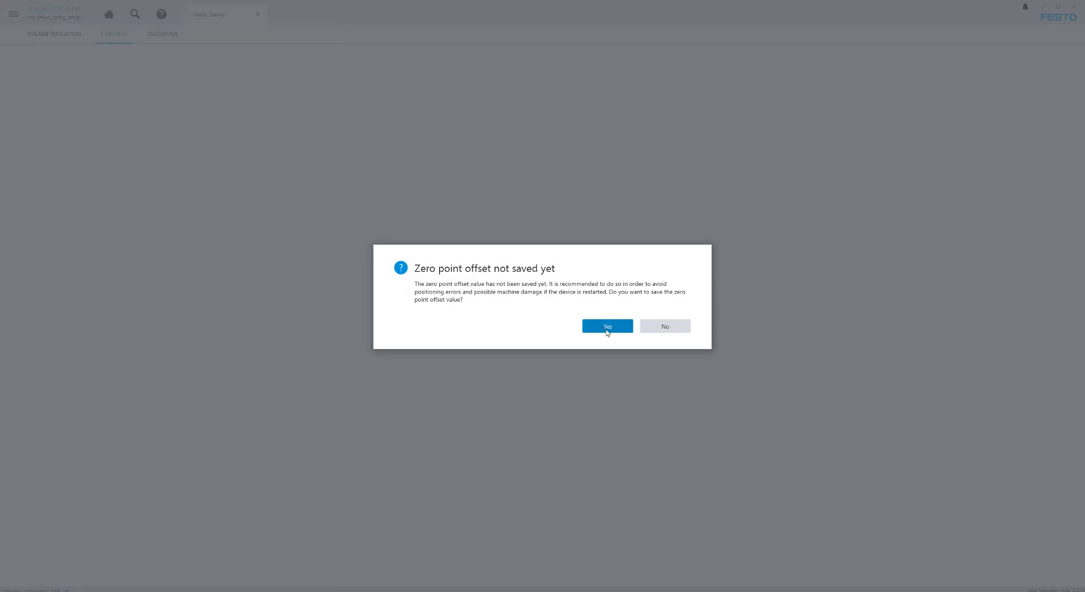
pyautogui.click(607, 333)
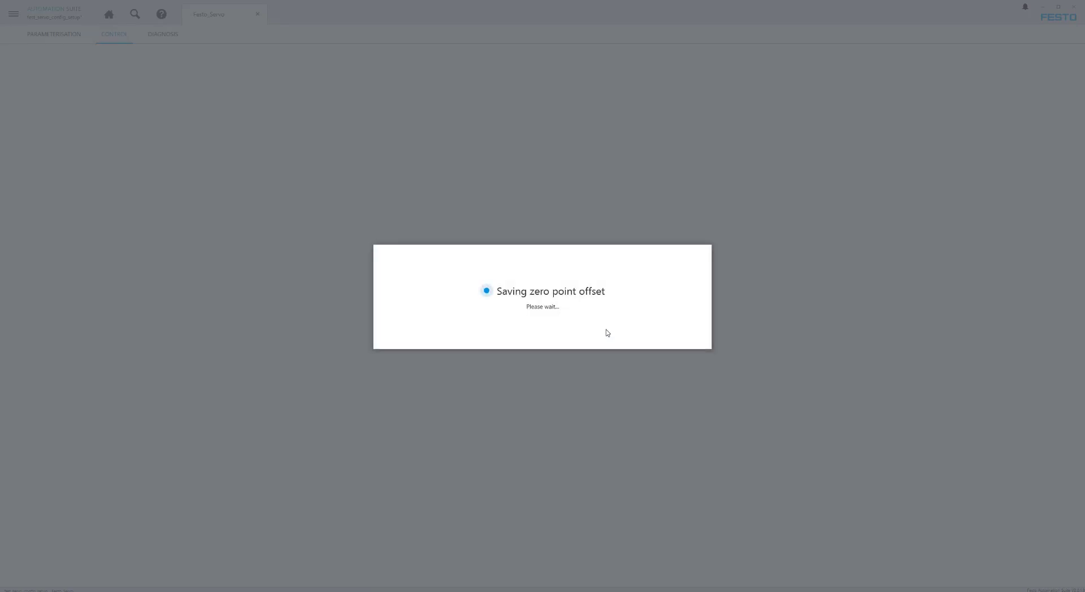
pyautogui.click(674, 325)
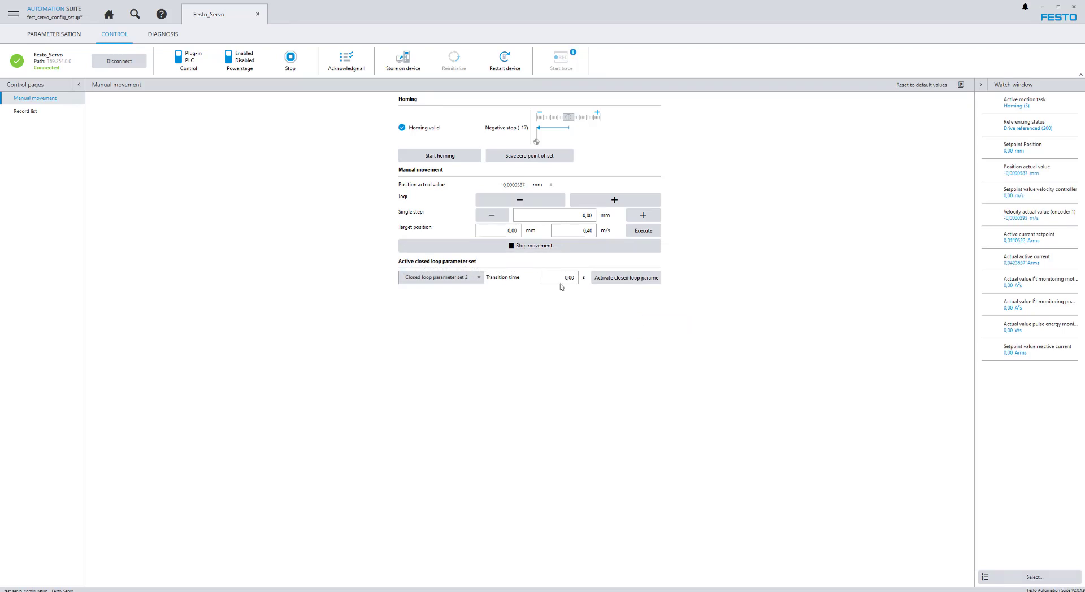
# Check the axis parameters again and jog the axis in the positive and negative directions using manual movement
pyautogui.click(72, 36)
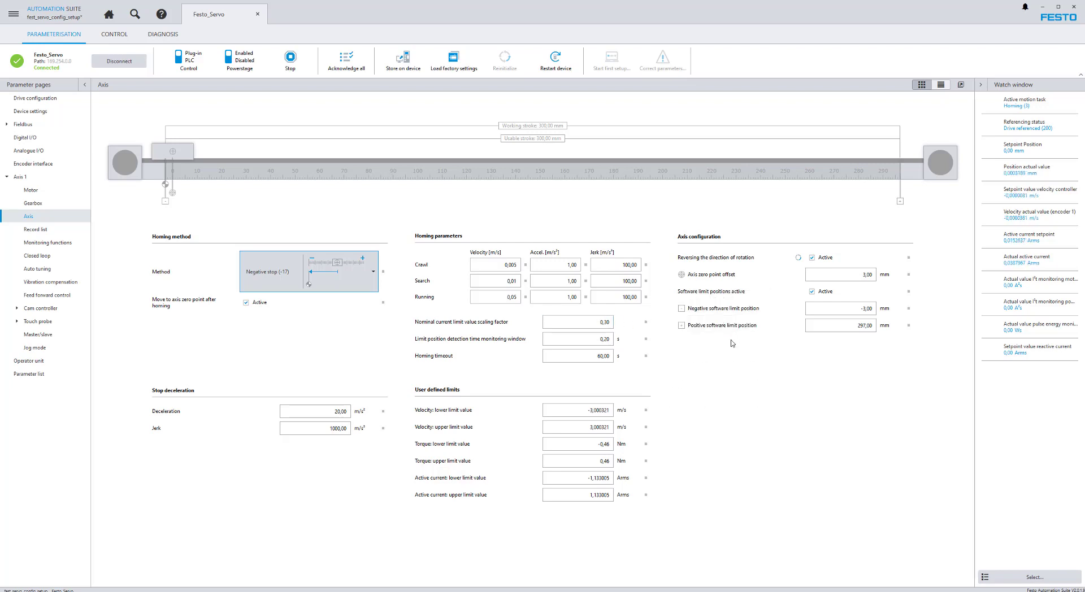
pyautogui.click(114, 34)
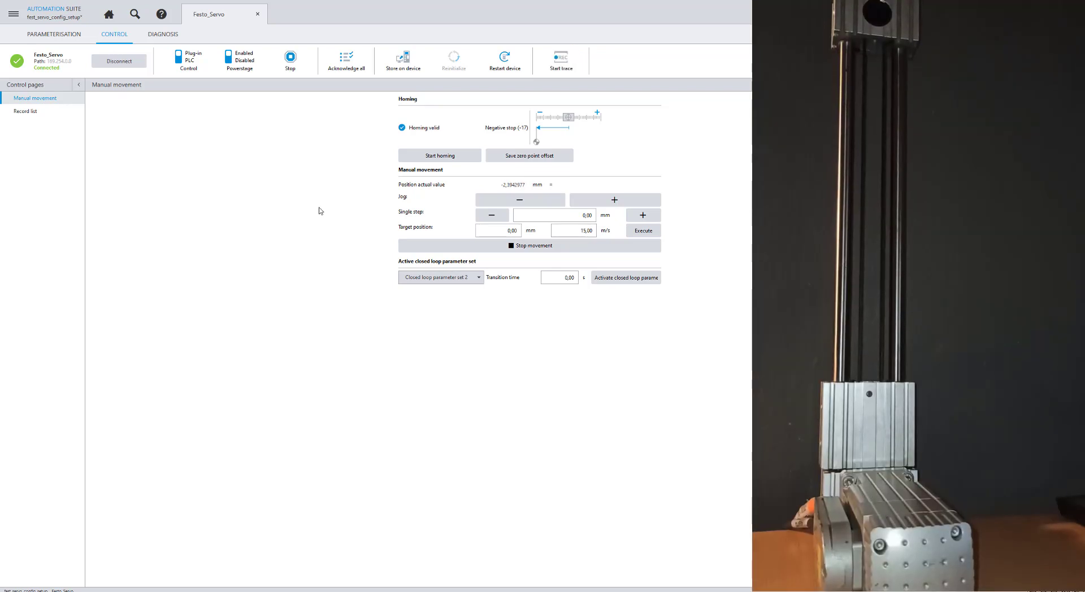
pyautogui.click(618, 205)
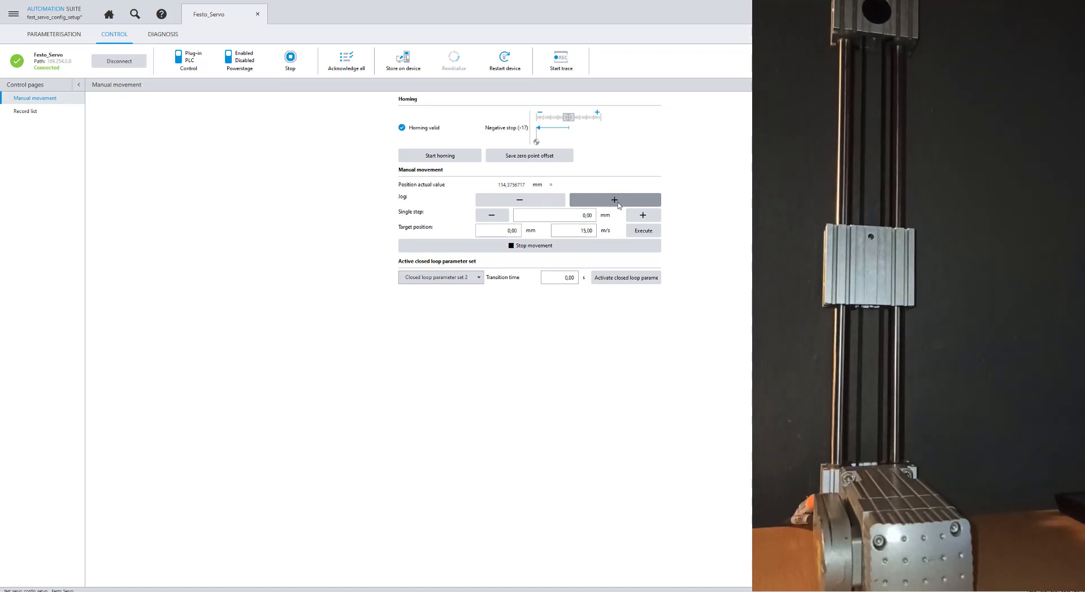
pyautogui.click(536, 202)
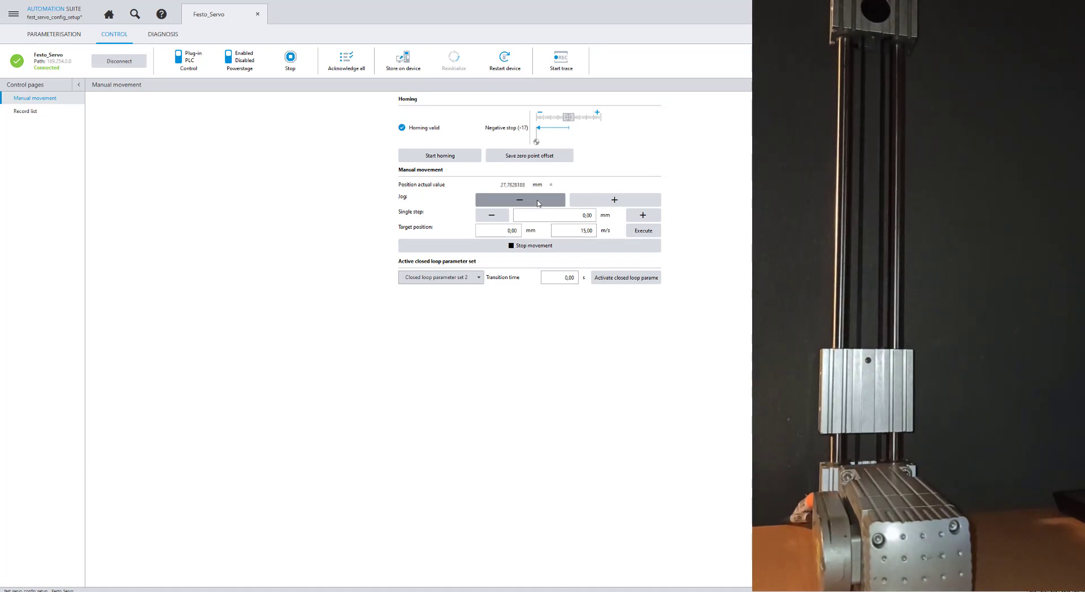
# Run the axis homing once more after jogging and accept saving its zero point offset
pyautogui.click(446, 157)
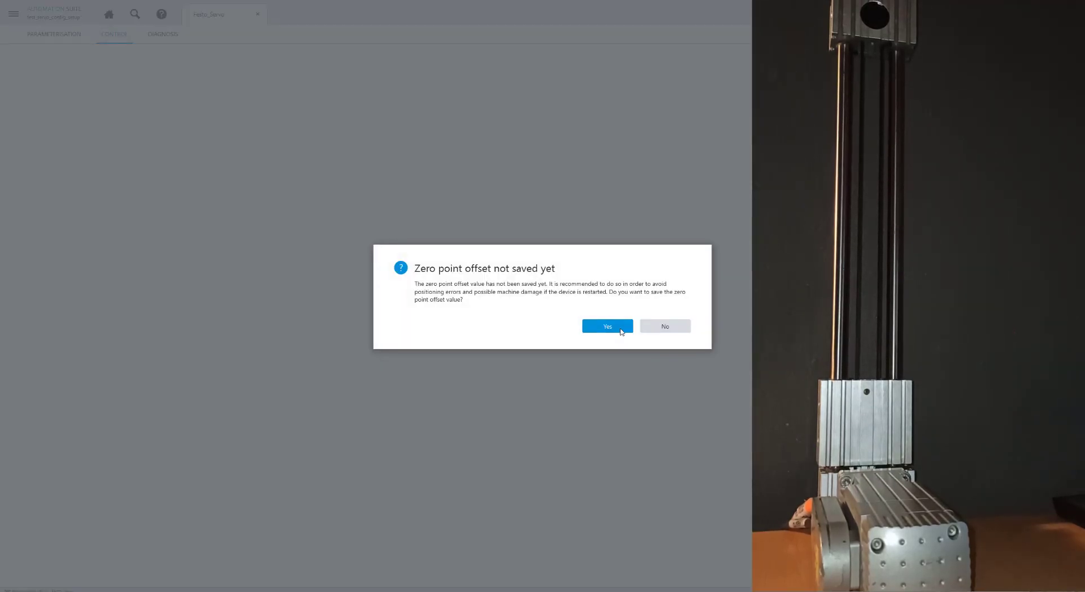
pyautogui.click(622, 332)
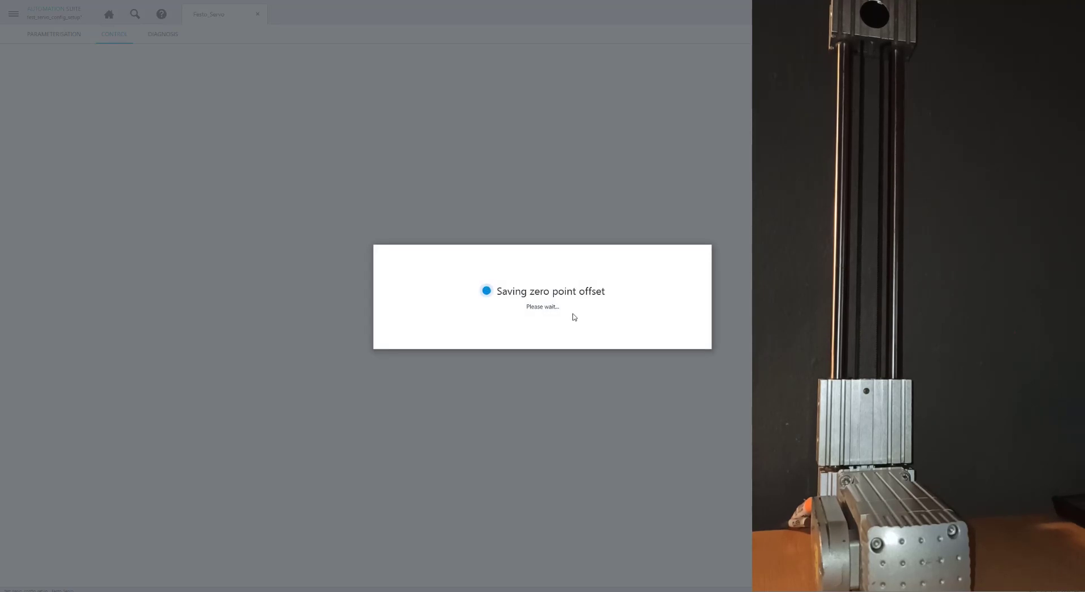
# Close the zero point offset dialog and jog the axis in the positive direction, followed by the negative direction
pyautogui.click(666, 326)
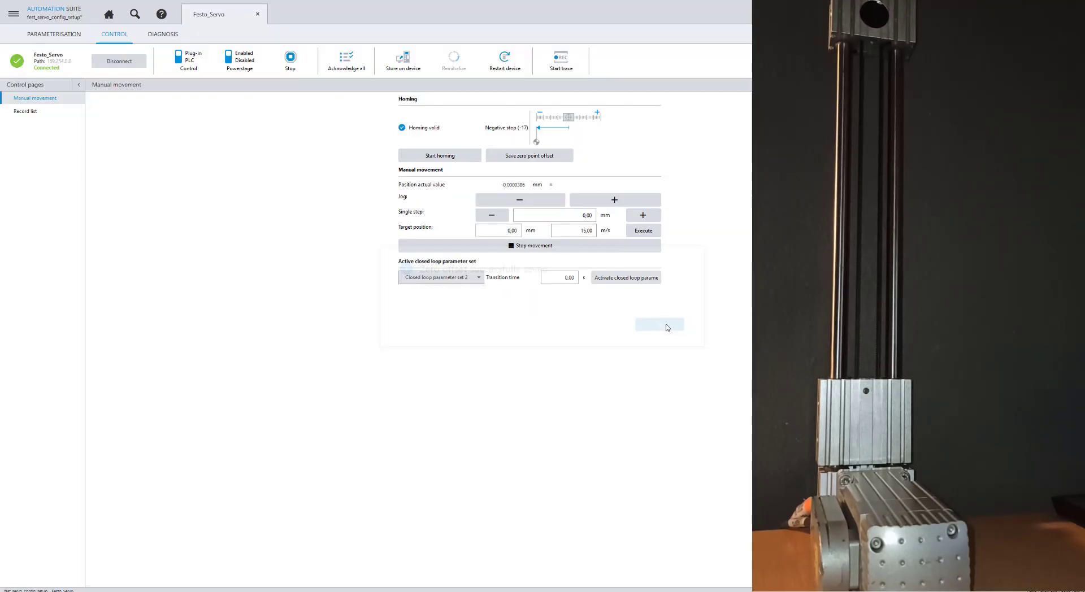
pyautogui.click(608, 200)
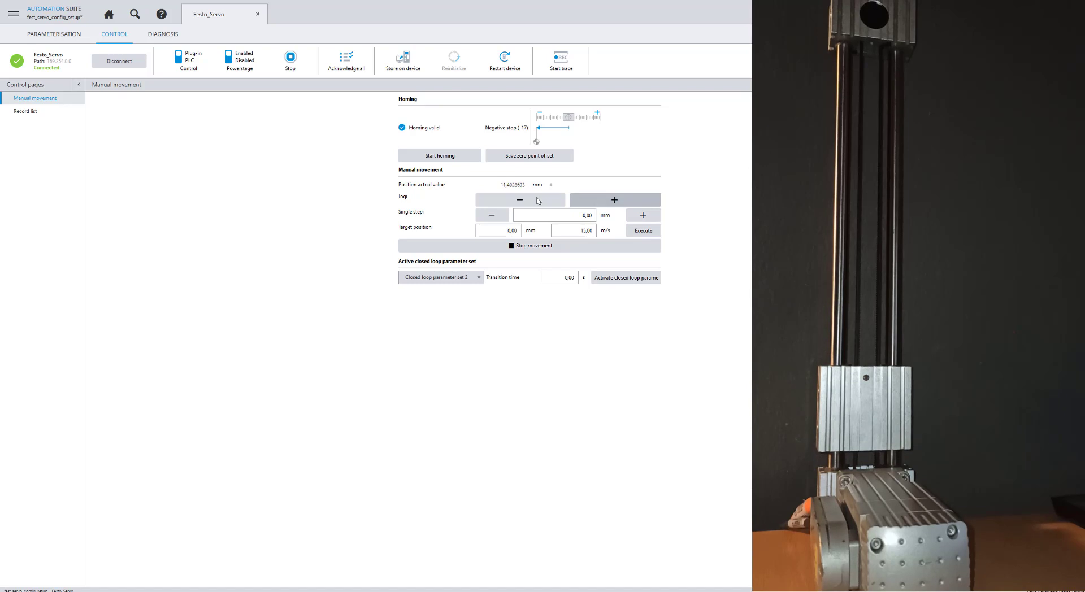
pyautogui.click(538, 201)
pyautogui.click(533, 199)
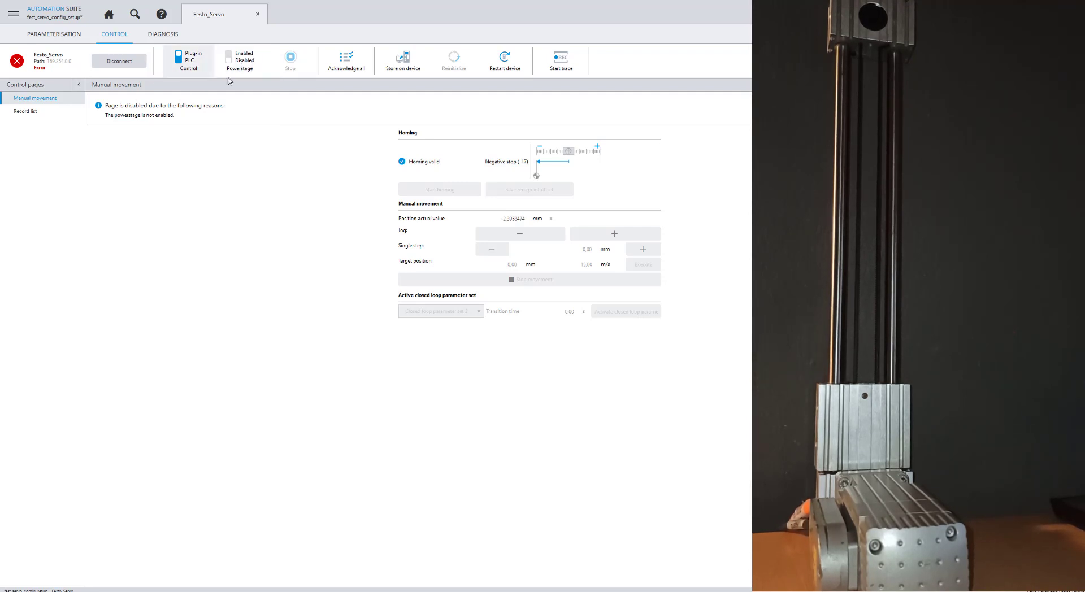
# Recover the drive by acknowledging all errors and re-enabling the powerstage, and jog the axis in both directions again
pyautogui.click(345, 66)
pyautogui.click(239, 71)
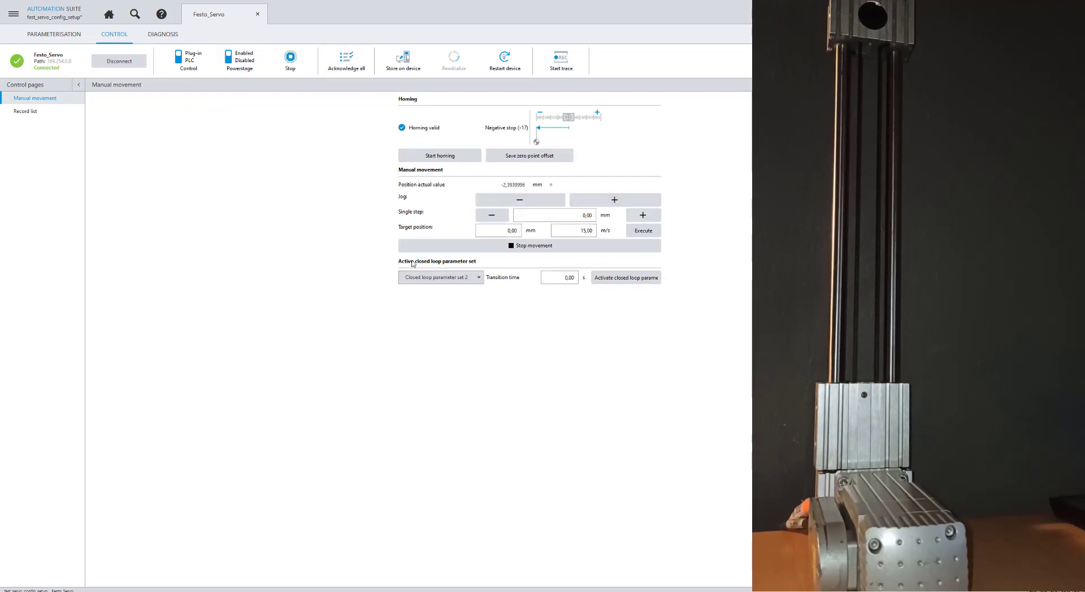
pyautogui.click(614, 200)
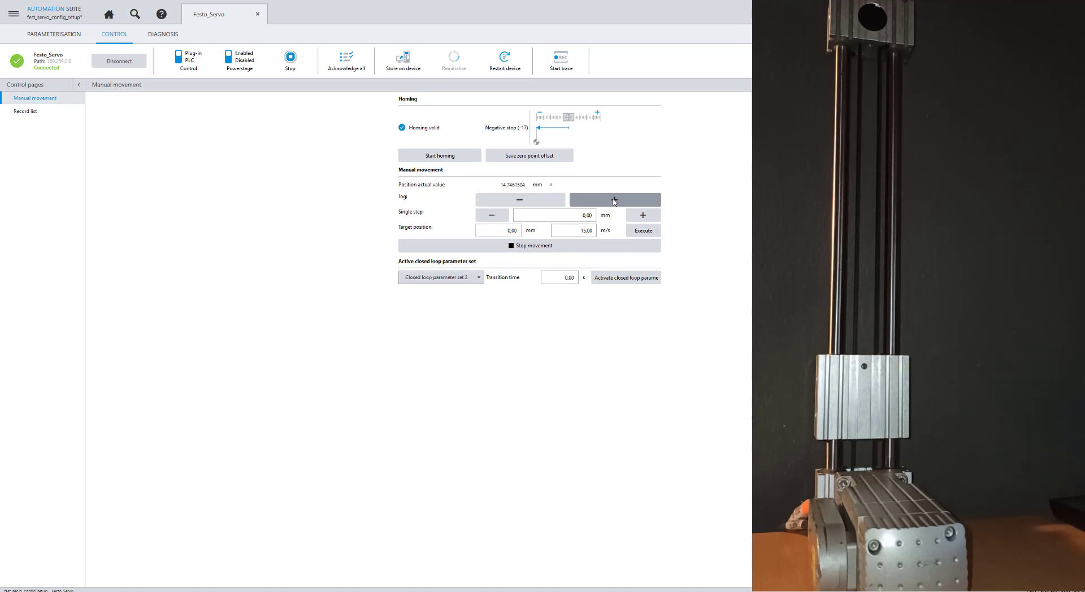
pyautogui.click(530, 205)
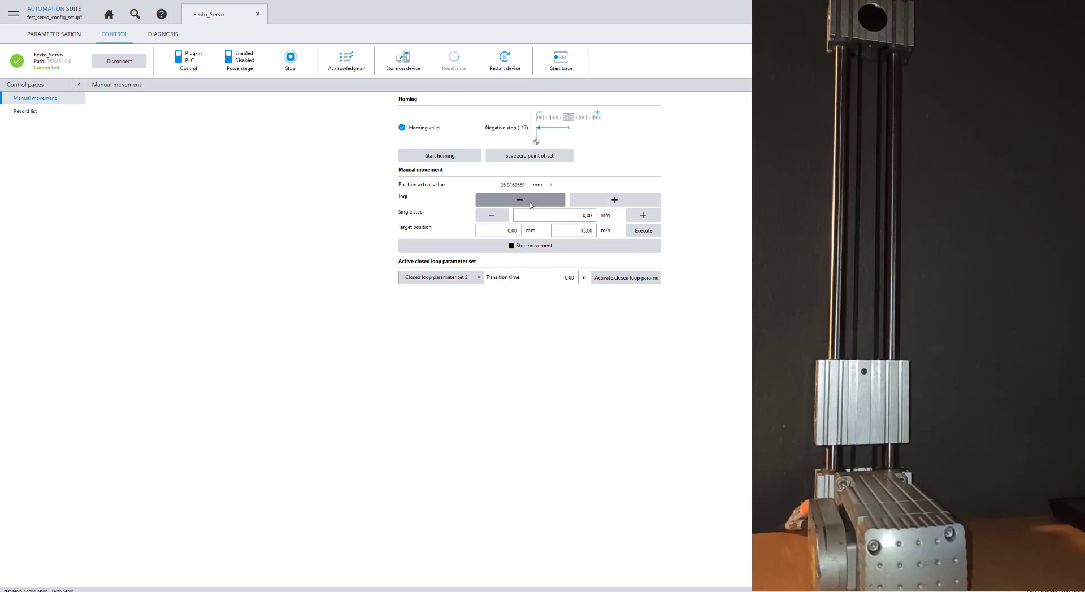
pyautogui.click(615, 206)
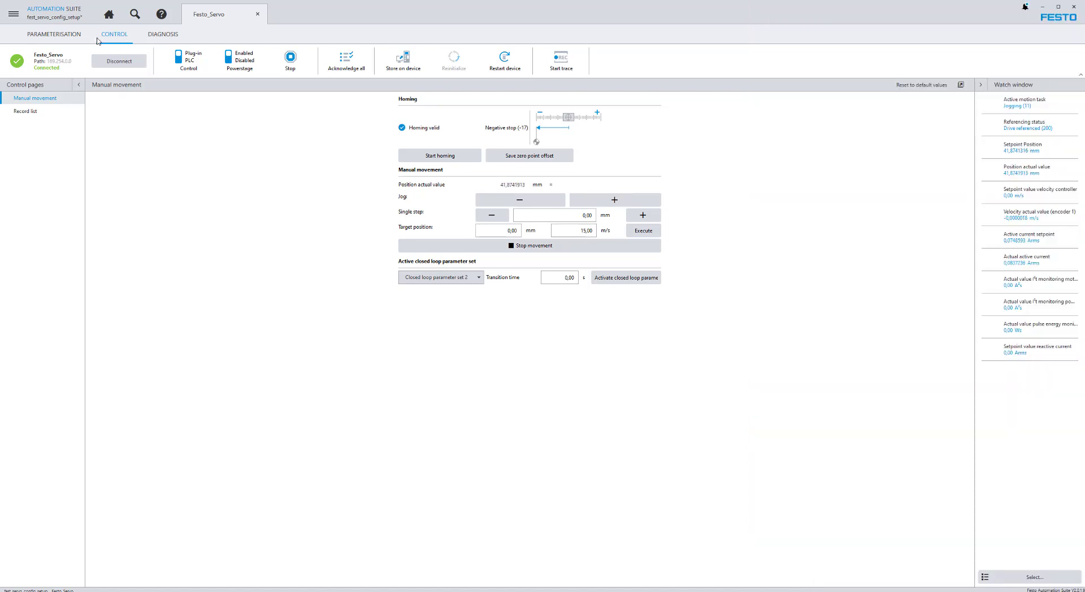
# Review the axis, cam controller, jog mode and operator unit parameter pages, and open the full parameter list
pyautogui.click(69, 35)
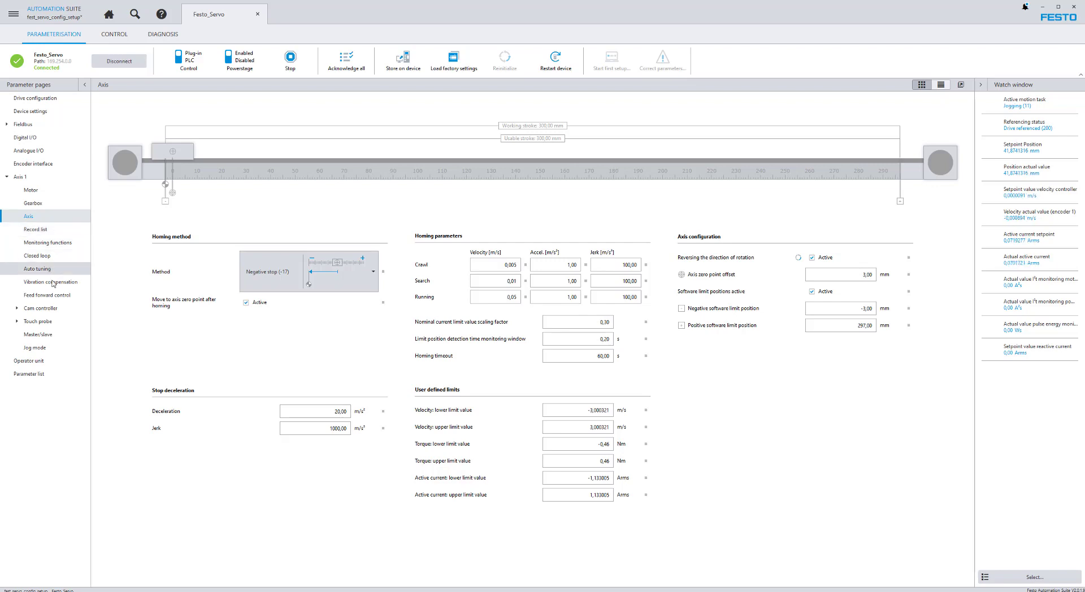
pyautogui.click(60, 312)
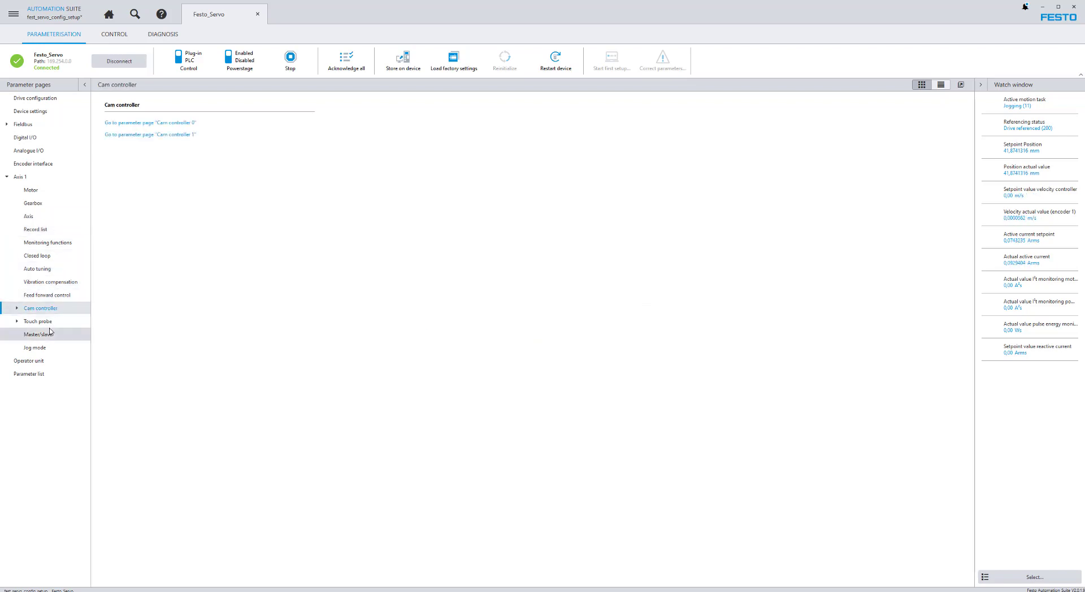
pyautogui.click(62, 348)
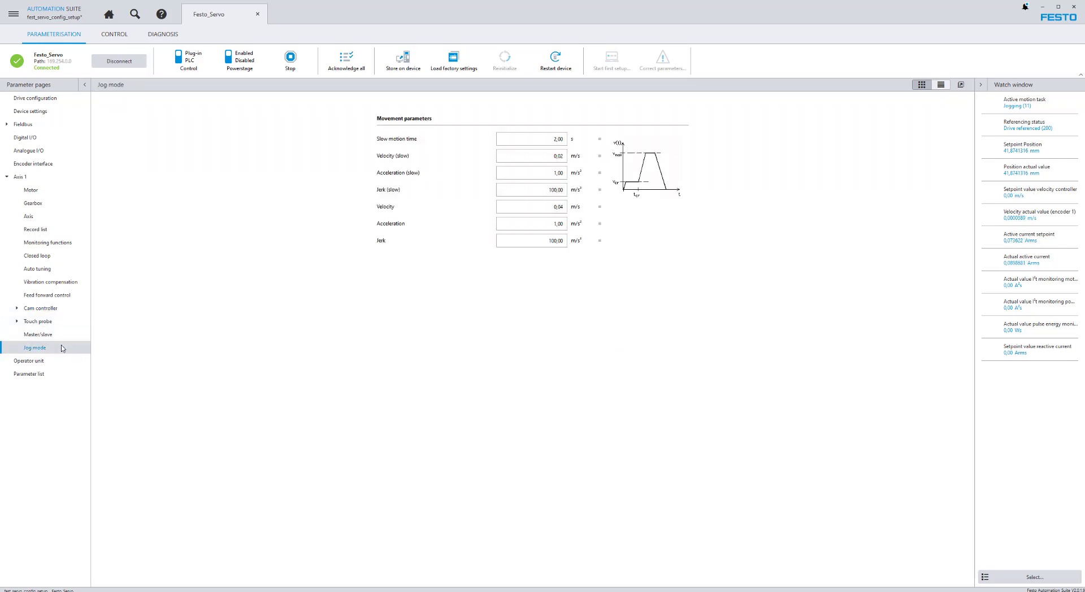
pyautogui.click(54, 362)
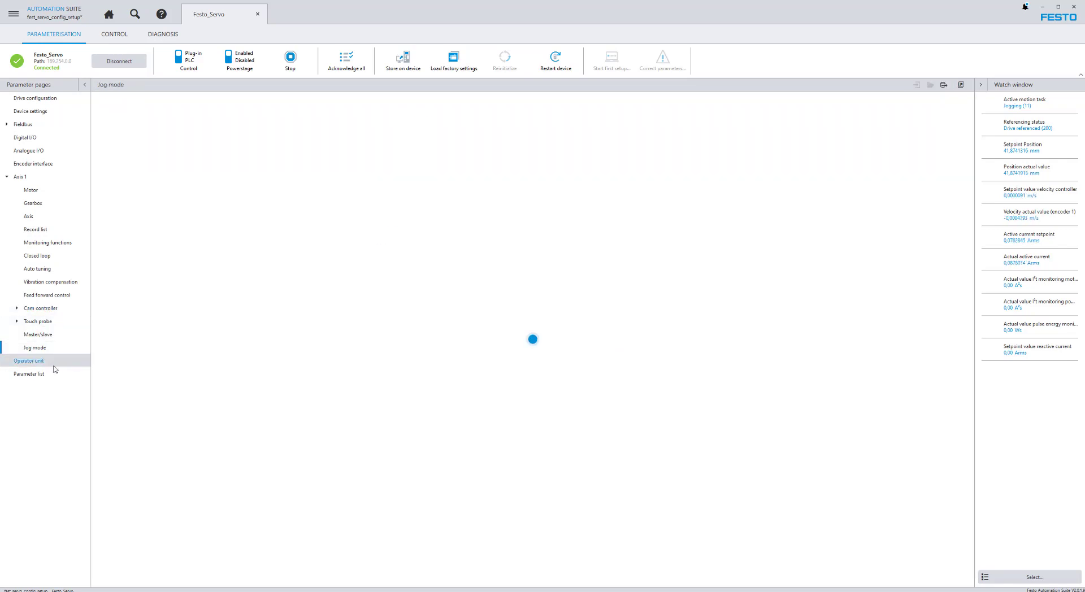
pyautogui.click(52, 383)
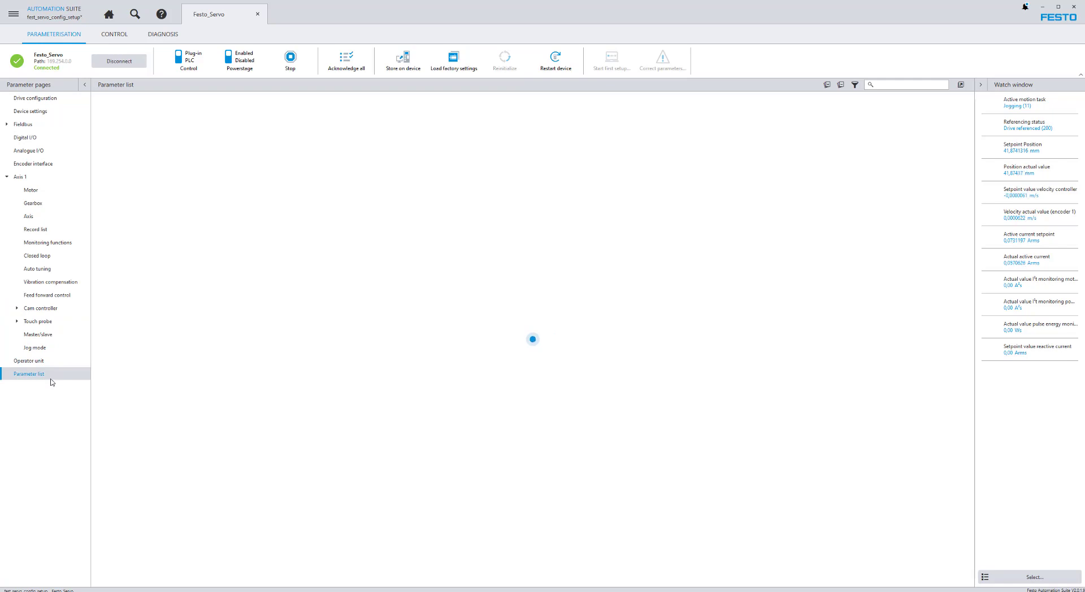